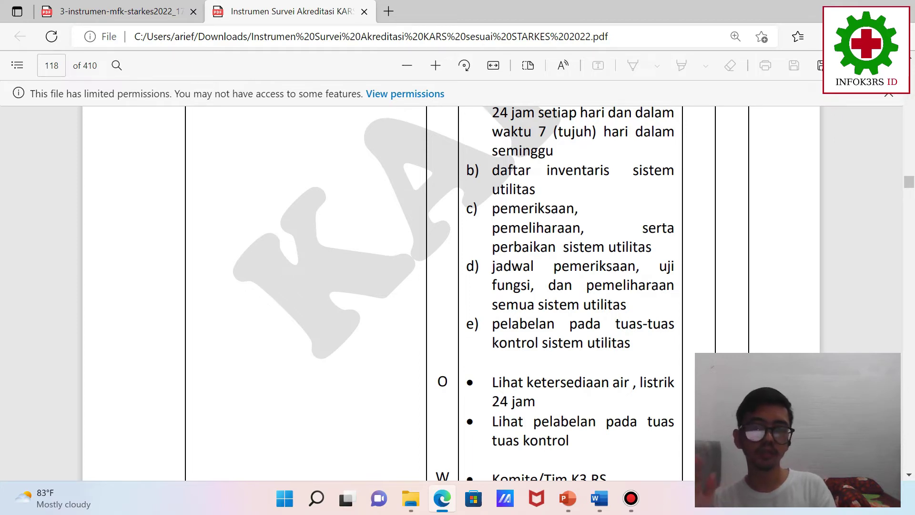
Step: Switch to Excel, create a blank workbook, and maximize its window
key(super)
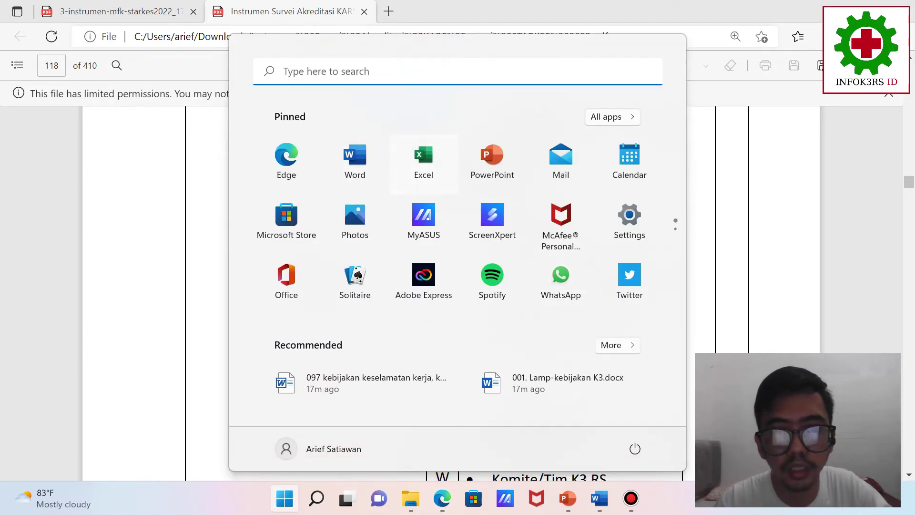
key(super)
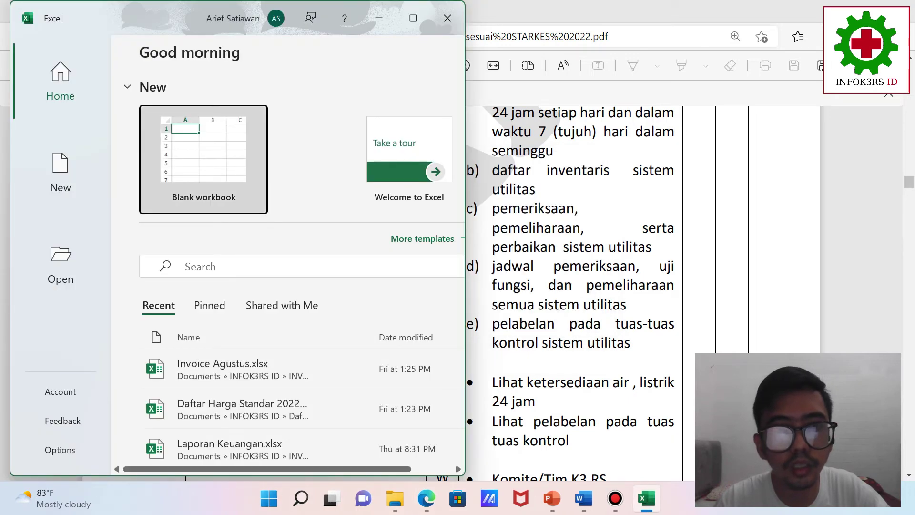
click(204, 158)
click(414, 19)
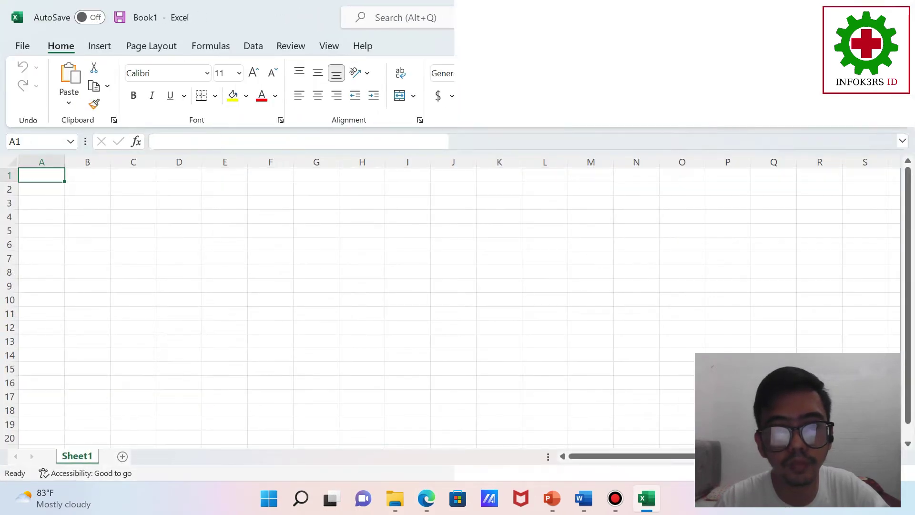
Step: Enter the headers "NO" in cell A3 and "item" in cell B3
click(42, 202)
text(NO)
key(Tab)
text(item)
key(Tab)
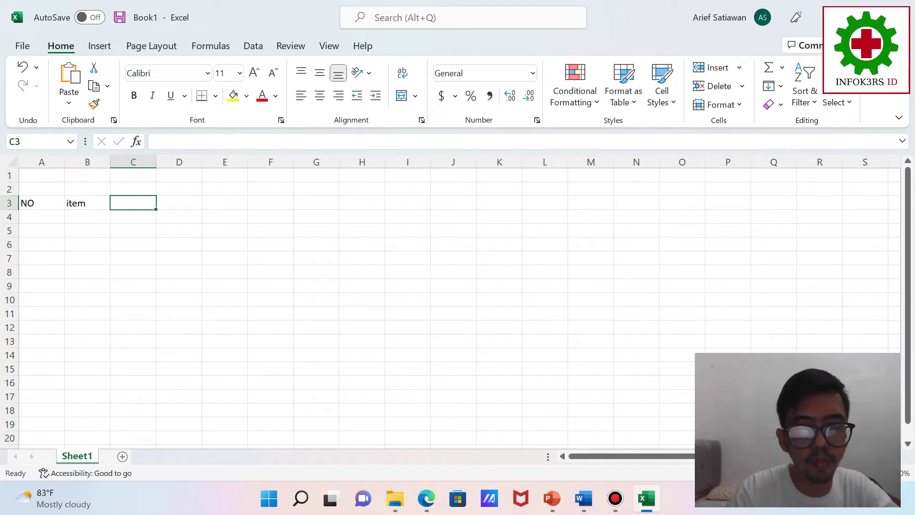
text(tahun)
key(BackSpace)
key(BackSpace)
key(BackSpace)
key(BackSpace)
key(BackSpace)
text(bulan)
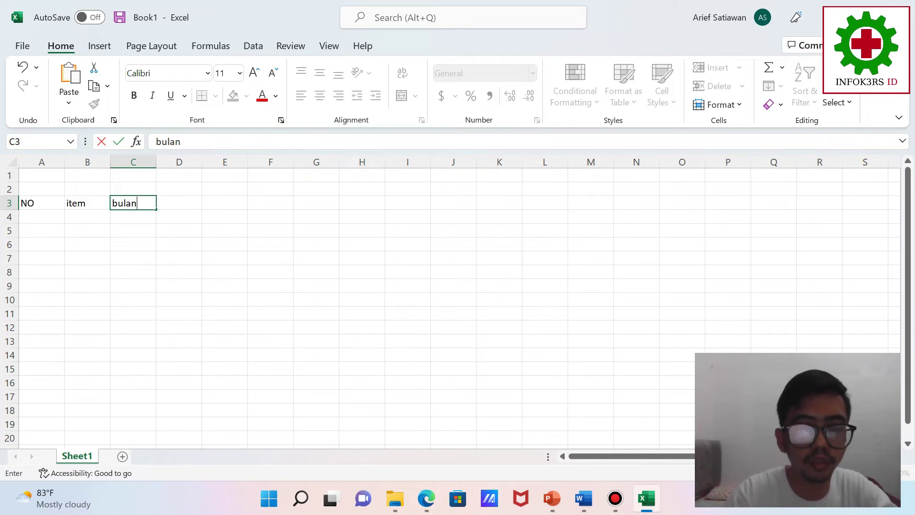
key(Tab)
key(Return)
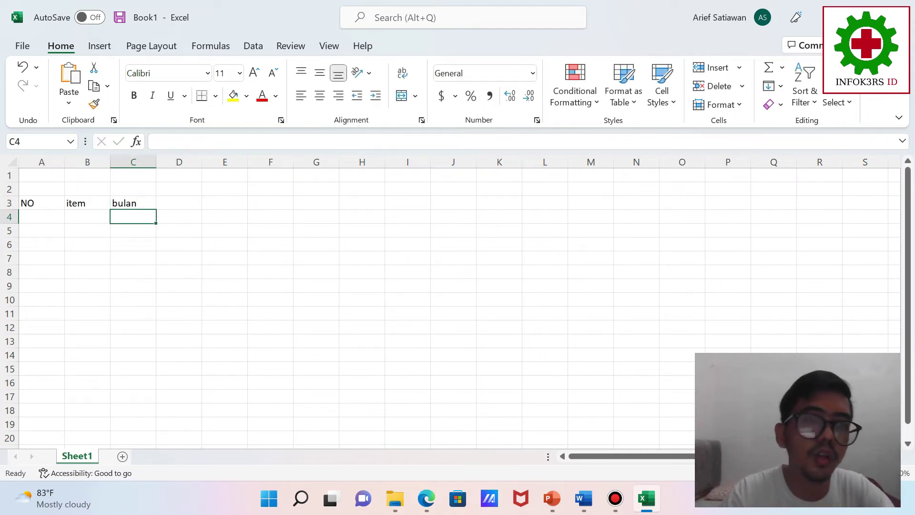
click(133, 203)
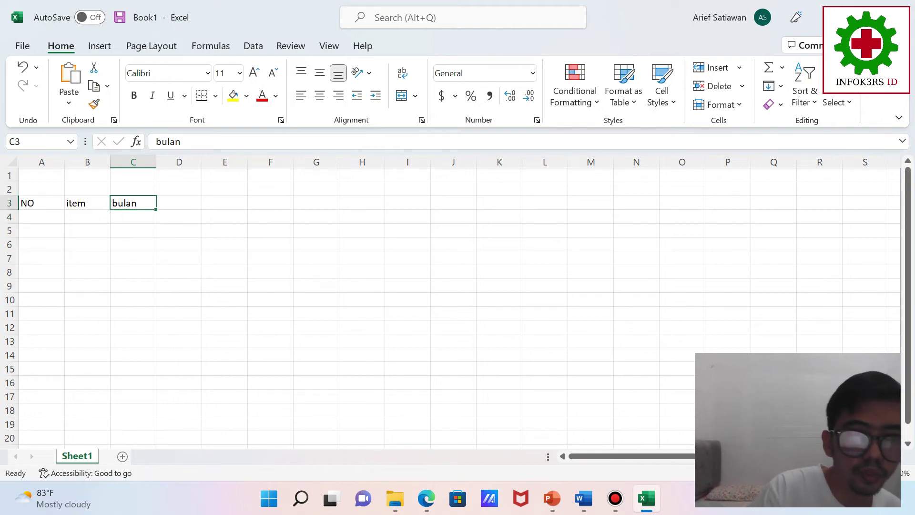
text(item)
key(Tab)
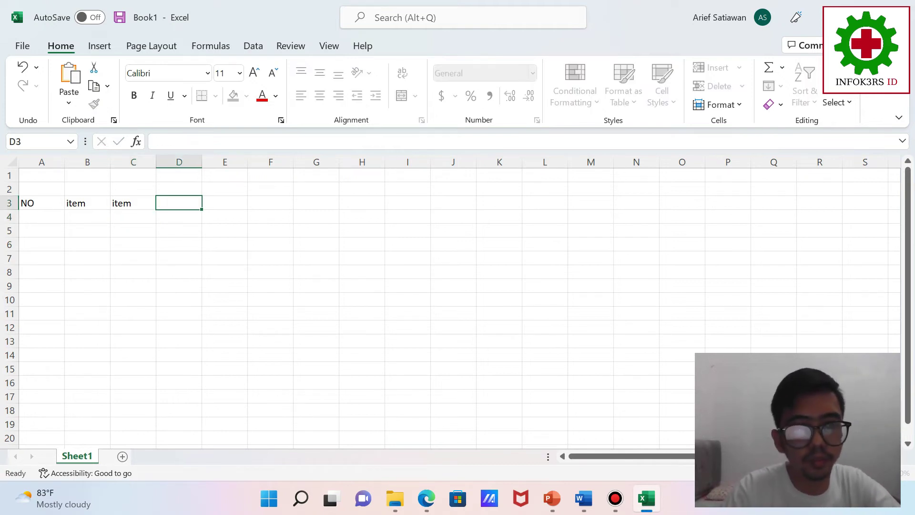
Step: Replace the header in cell C3 with "indikator" and enter "bulan" in cell D3
key(Left)
key(Left)
key(Right)
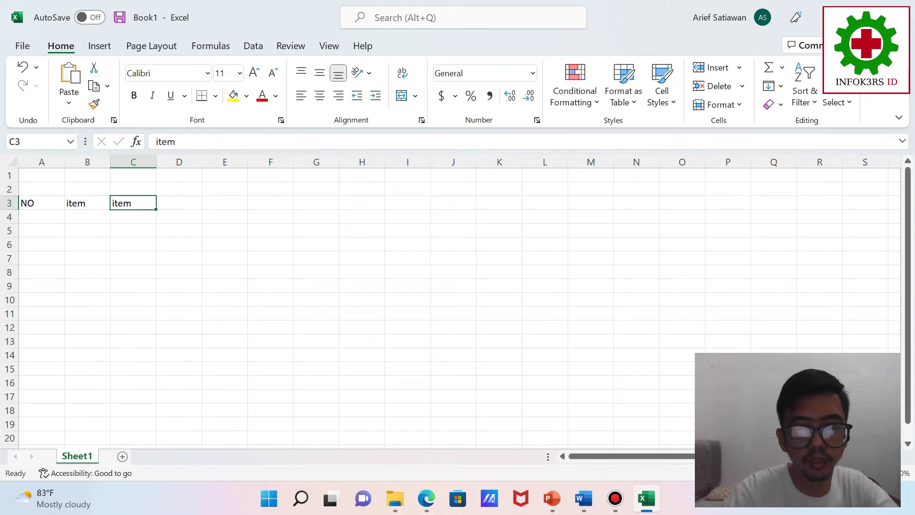
text(indikatoir)
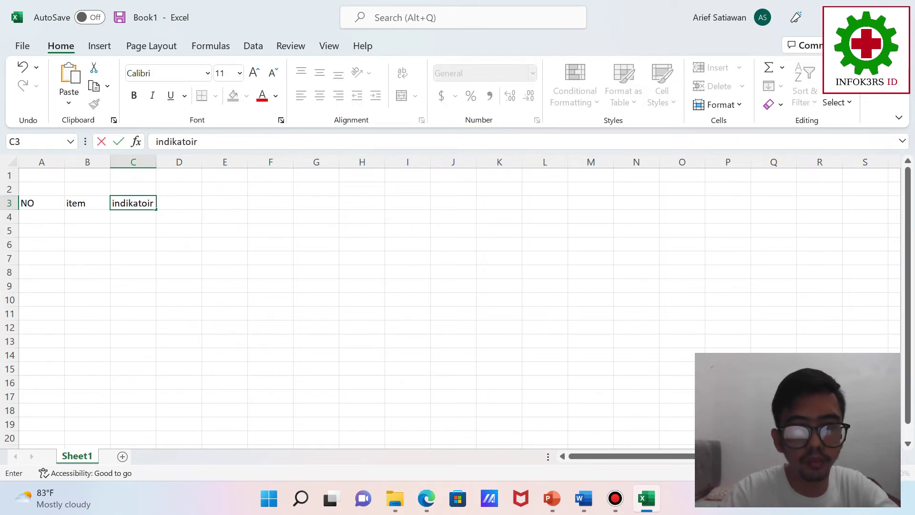
key(Tab)
text(bulan)
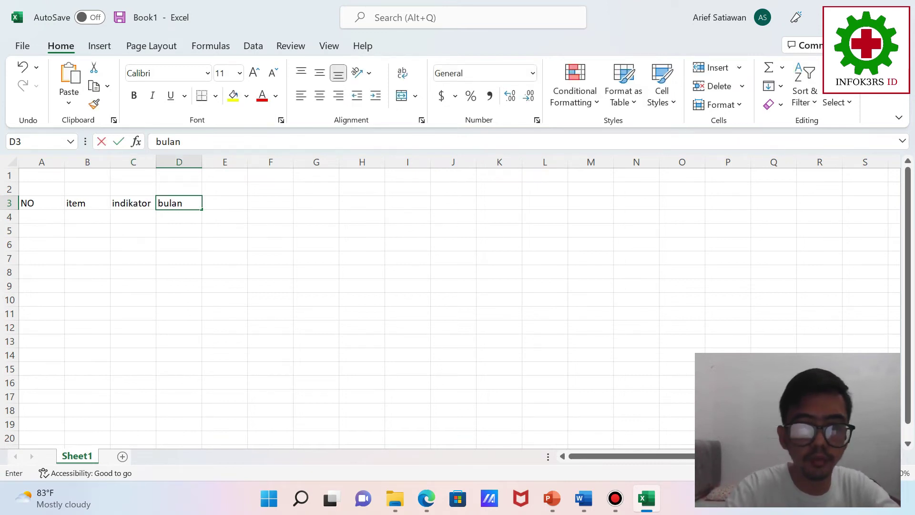
key(Return)
Step: Enter the month numbers 1, 2 and 3 in cells D4 to F4
text(1)
key(Tab)
text(2)
key(Tab)
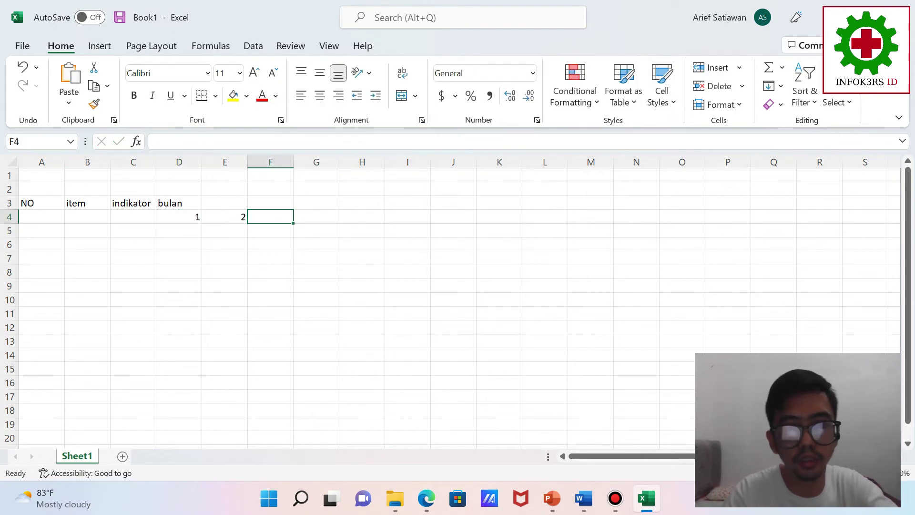
text(3)
click(225, 258)
Step: Narrow columns D through O together so they just fit the month numbers
drag(179, 162, 686, 163)
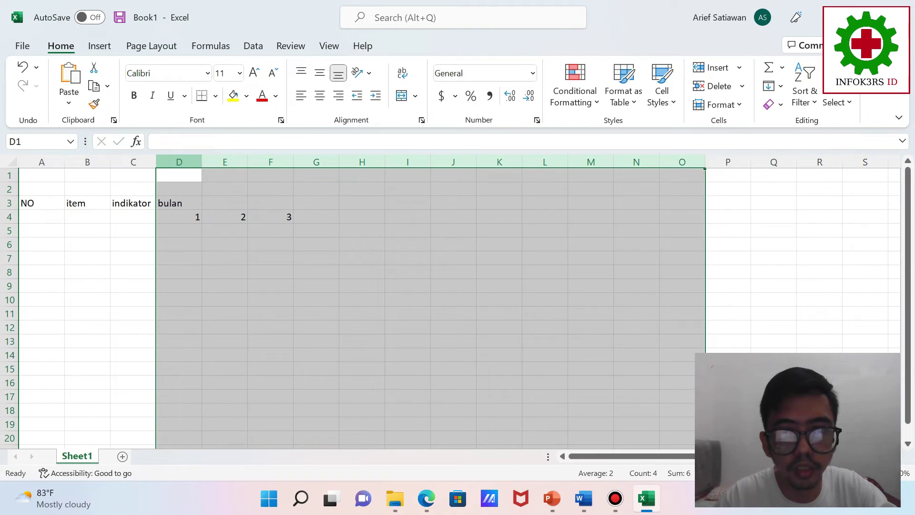
drag(614, 162, 588, 162)
click(266, 286)
Step: Extend the month number series in row 4 to 12 in column O, and widen column C
drag(186, 217, 395, 223)
click(326, 286)
click(366, 217)
click(306, 271)
drag(156, 162, 178, 162)
click(144, 217)
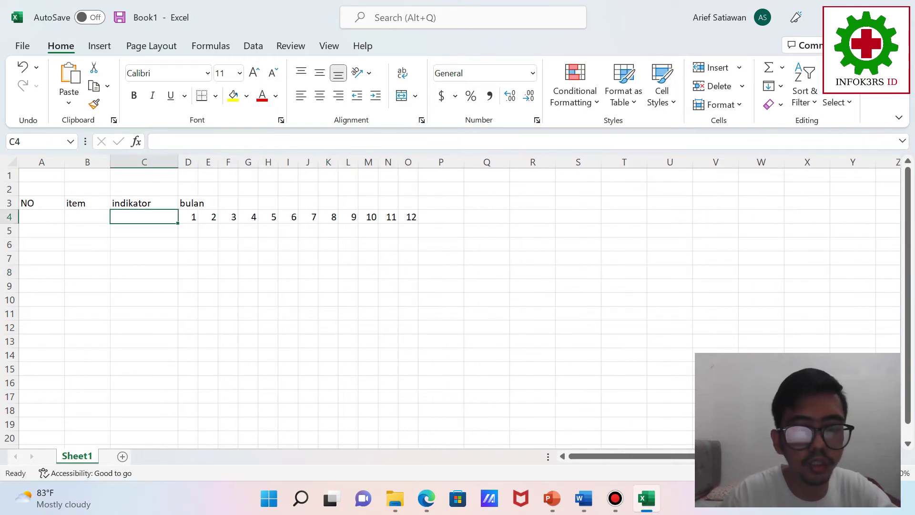
text(Pemer)
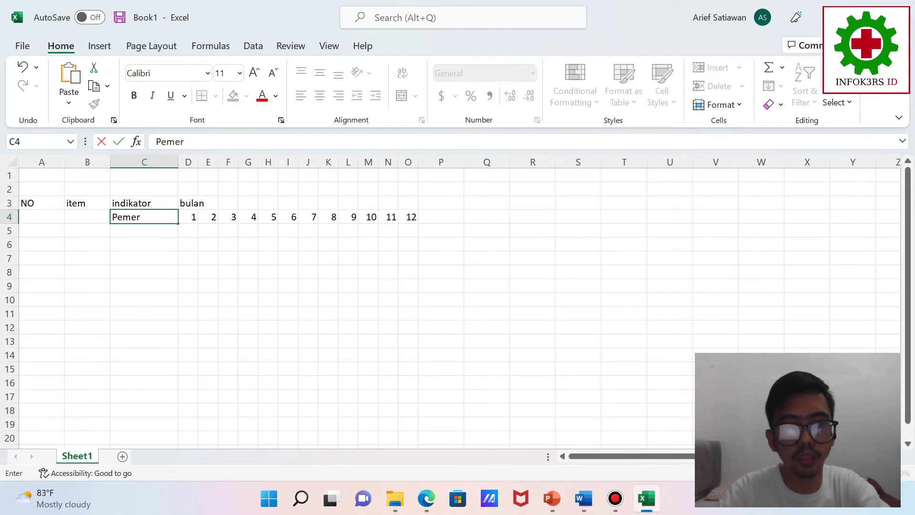
key(BackSpace)
key(BackSpace)
key(BackSpace)
key(BackSpace)
key(BackSpace)
key(Return)
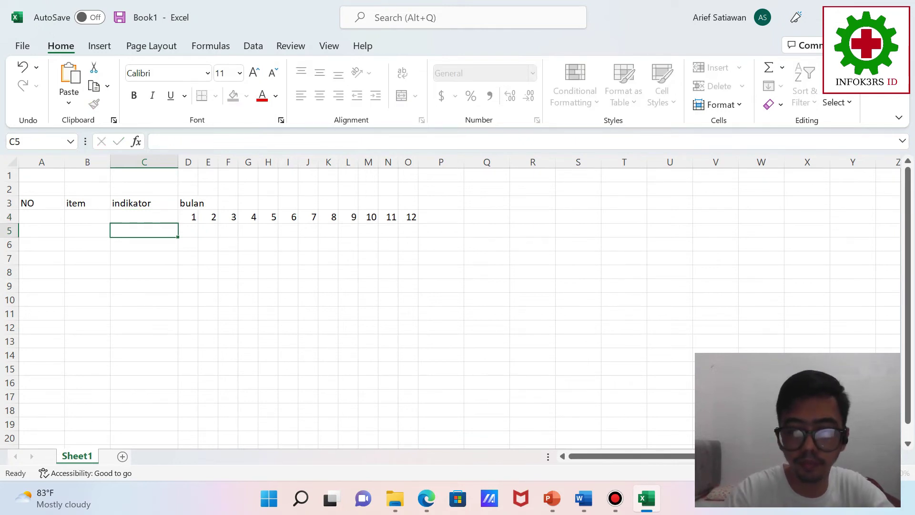
Step: List the indicators "Pemeriksaan", "Pemeliharaan" and "Perbaikan" in cells C5 to C7
text(Pemeriksaan)
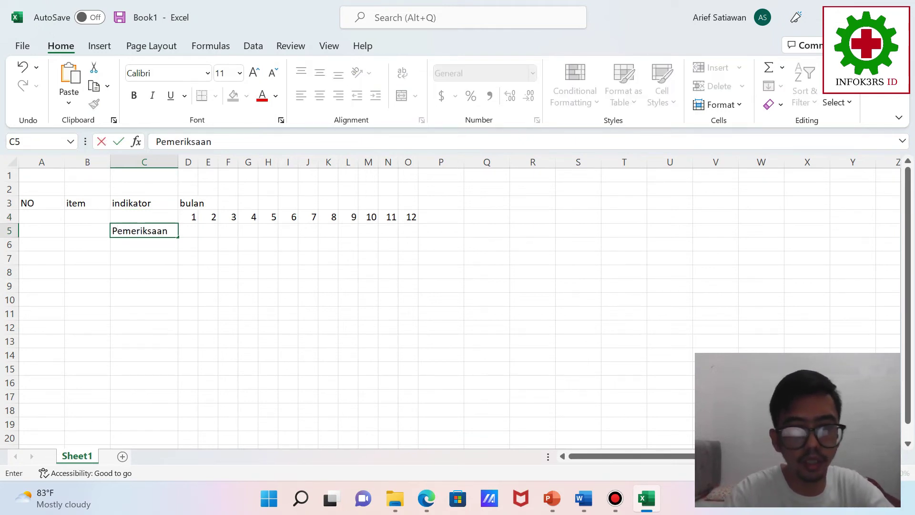
key(Return)
text(Pemeli)
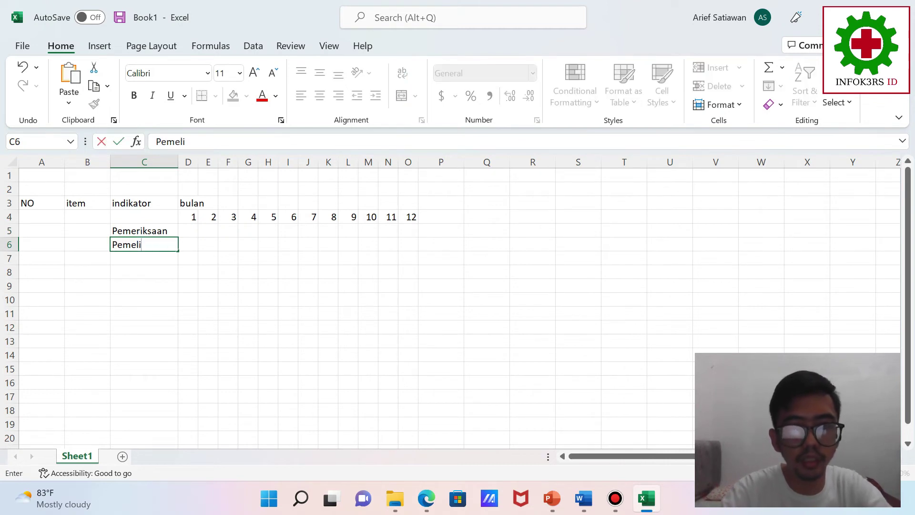
text(haraan)
key(Return)
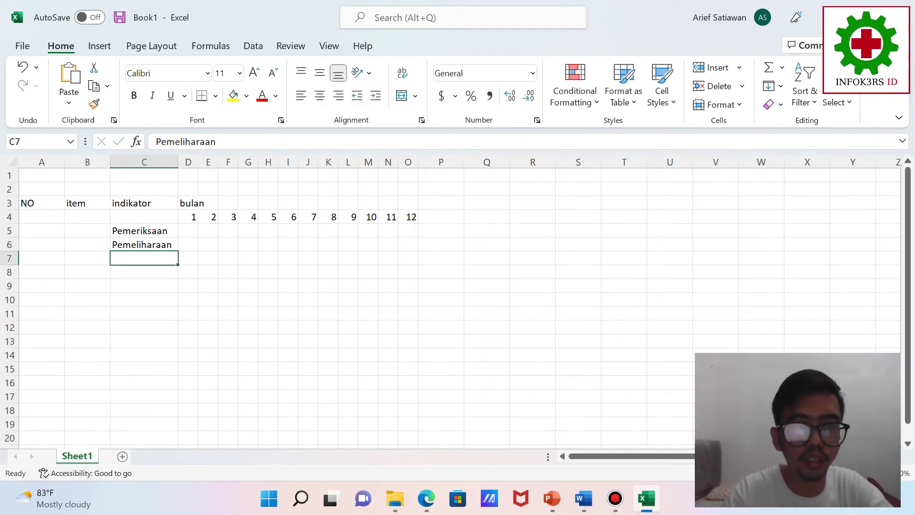
text(Perbaikan)
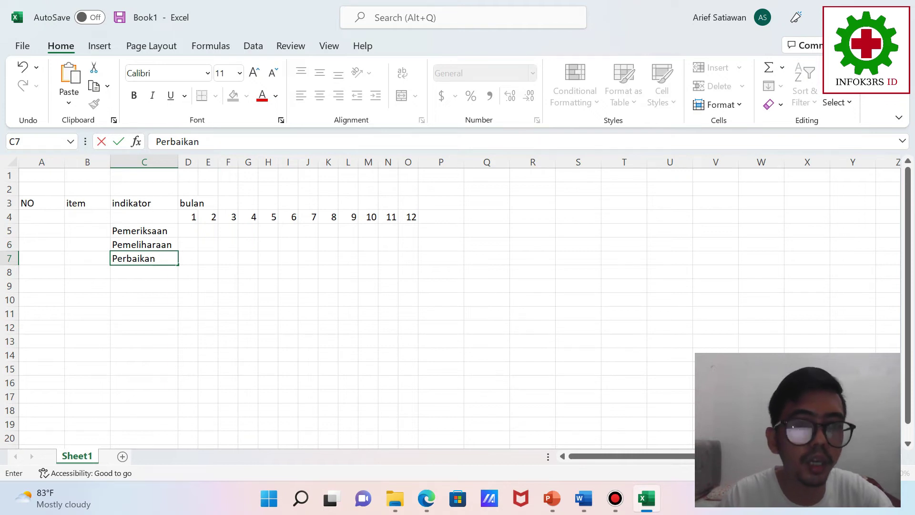
key(Return)
Step: Adjust the widths of columns A and B, making A narrow and B wider, and enter "IPAL" in cell B5
drag(178, 162, 201, 162)
drag(64, 162, 37, 162)
click(71, 231)
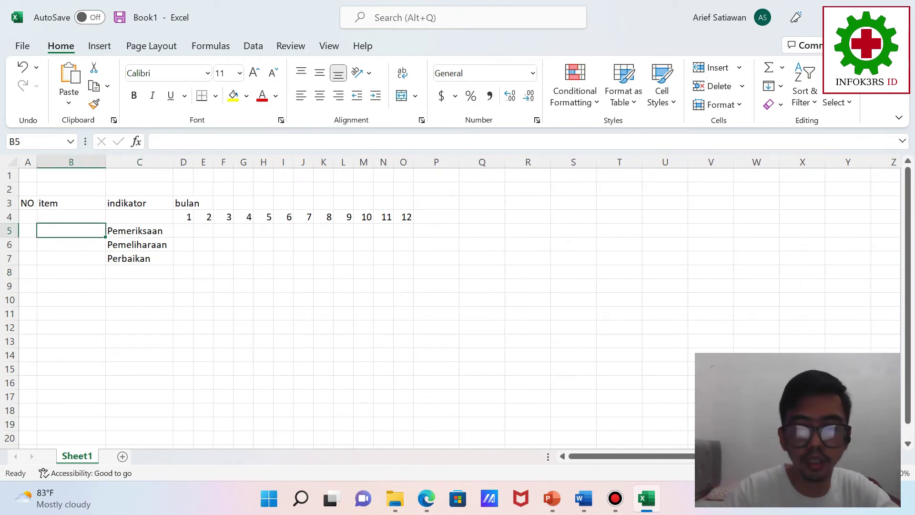
text(IPAL)
click(71, 286)
Step: Merge and center cells B5 to B7 holding IPAL, with middle vertical alignment
drag(71, 231, 71, 258)
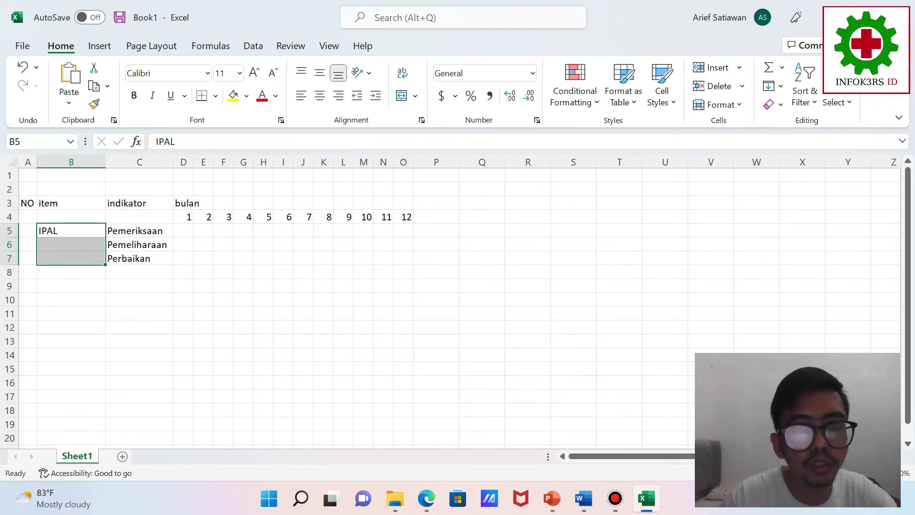
click(402, 95)
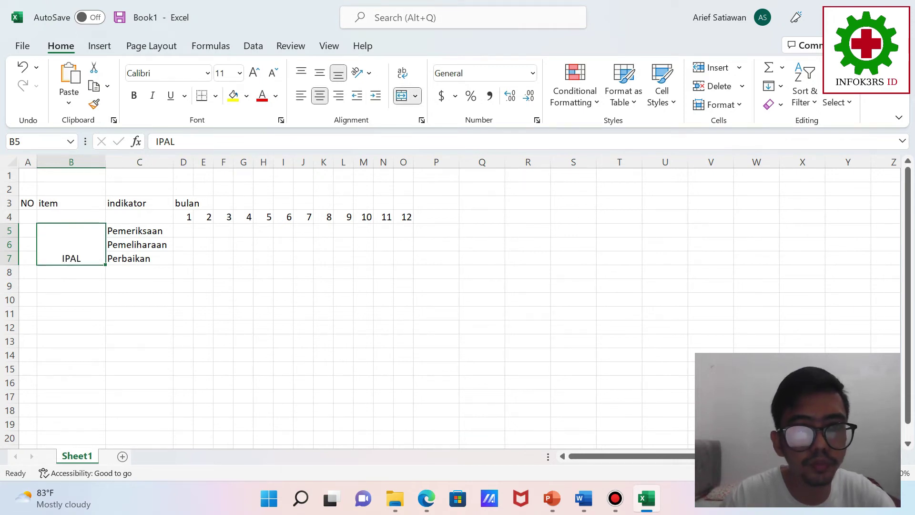
click(320, 73)
click(204, 313)
Step: Merge and center the bulan header across cells D3 to O3, with middle vertical alignment
click(191, 203)
drag(188, 203, 403, 203)
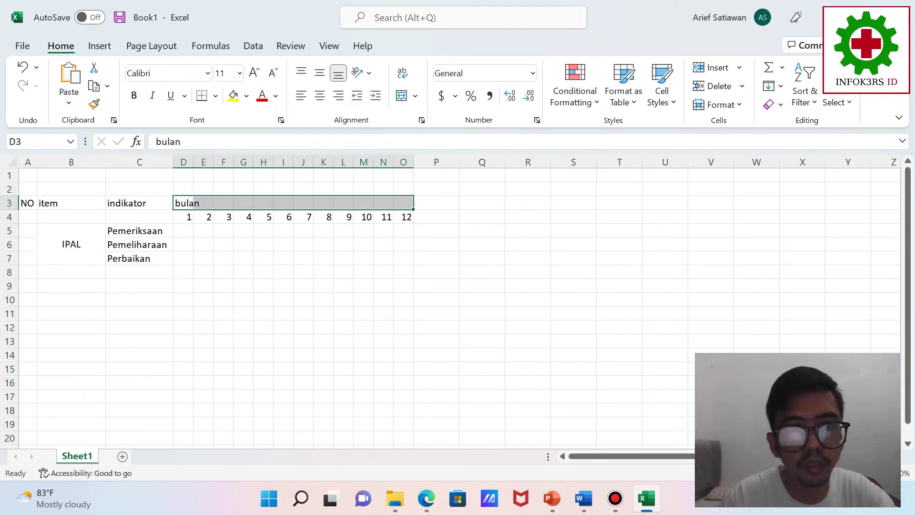
click(402, 96)
click(320, 72)
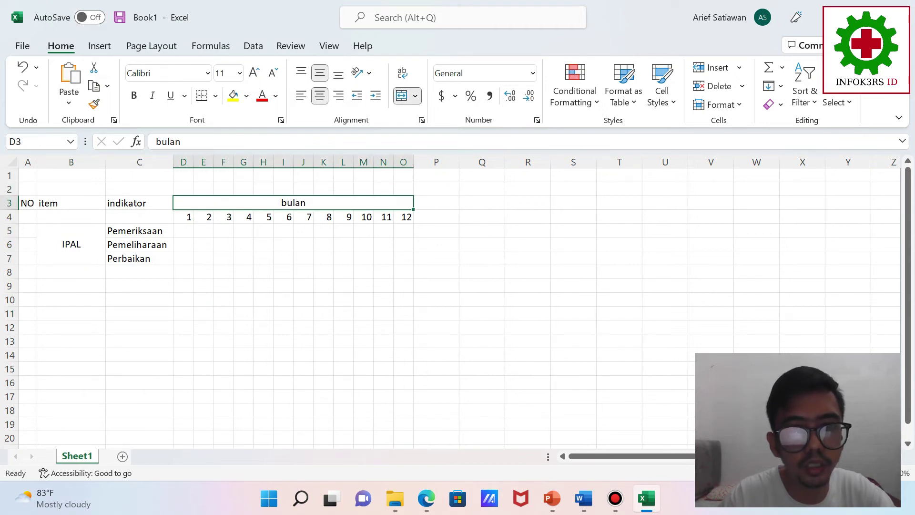
click(283, 230)
Step: Make the bulan header and the month numbers beneath it bold
drag(293, 203, 303, 217)
click(133, 95)
click(303, 258)
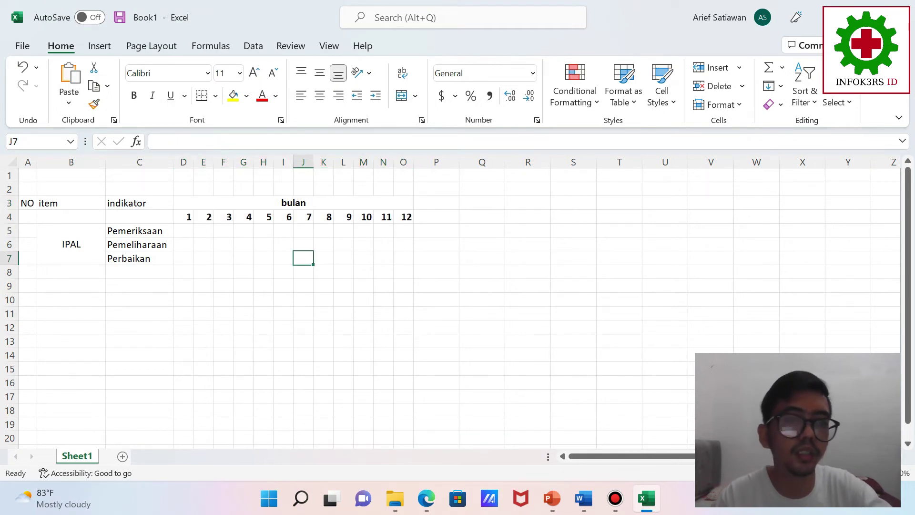
click(184, 230)
Step: Apply all borders to the table range A3 to O7
drag(27, 203, 404, 258)
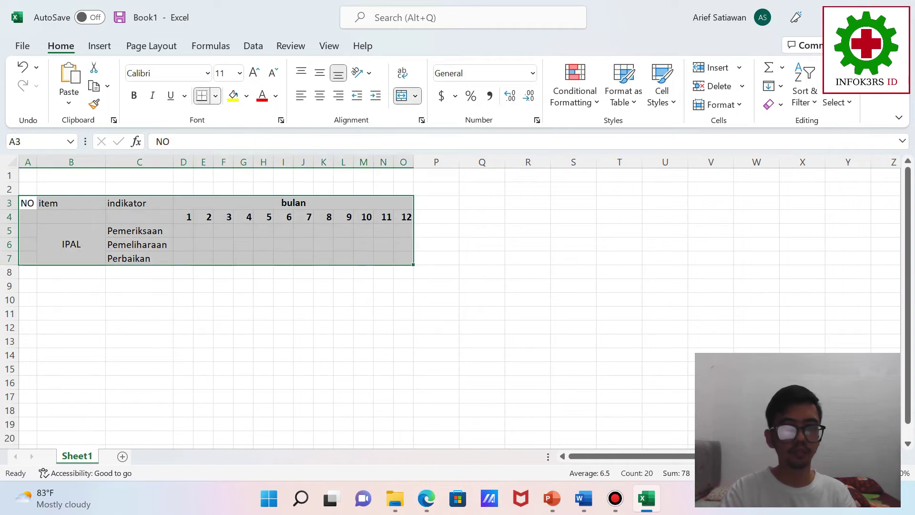
click(215, 95)
click(241, 244)
click(138, 244)
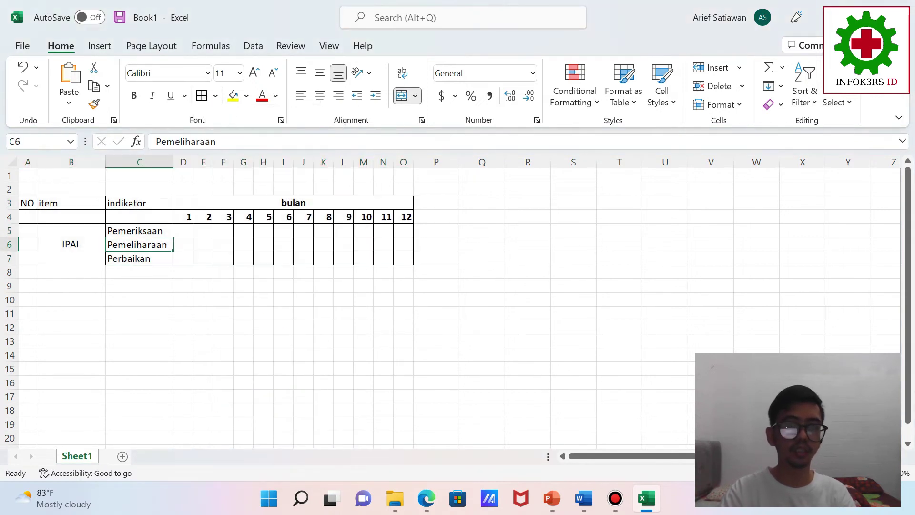
Step: Merge and center the indikator, item and NO headers each across rows 3 and 4, with middle vertical alignment
drag(139, 203, 140, 217)
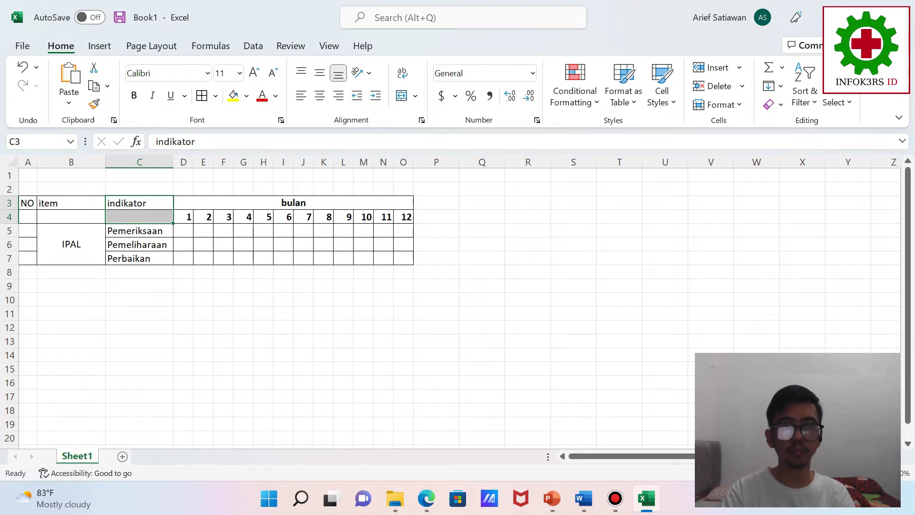
click(402, 96)
click(320, 72)
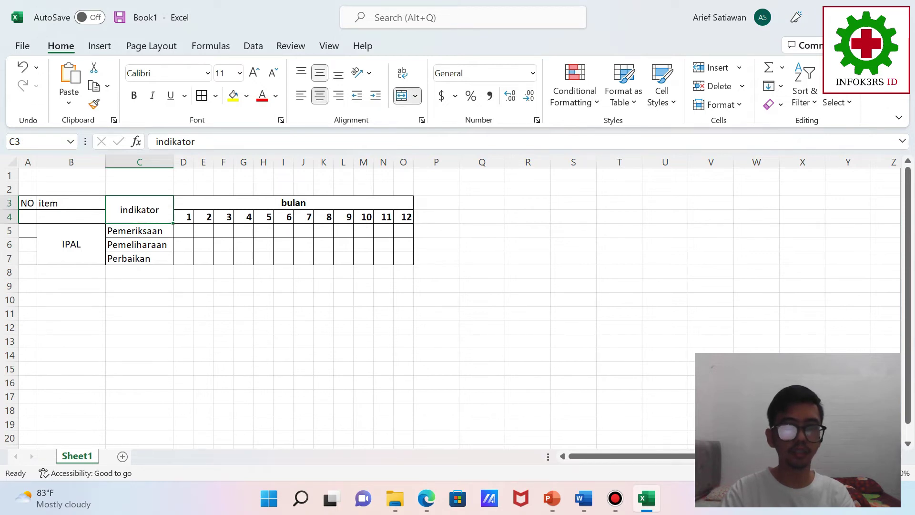
drag(71, 203, 71, 217)
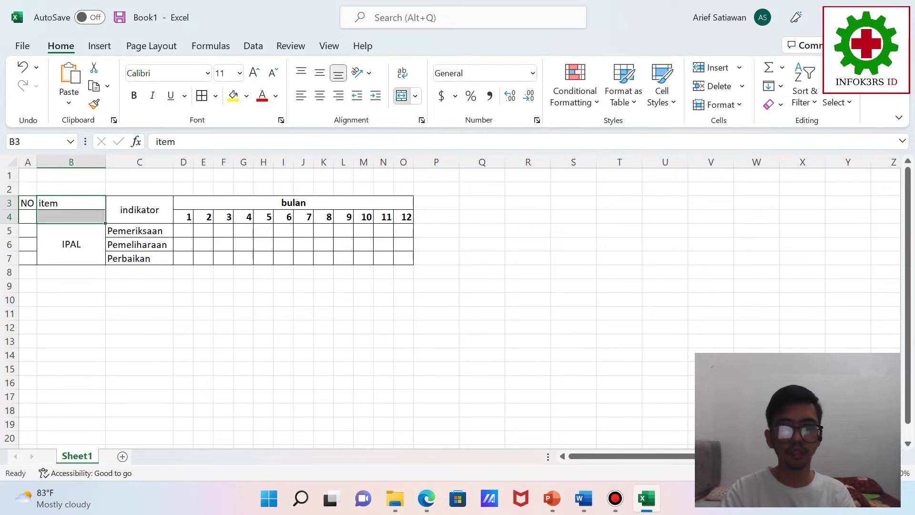
click(402, 96)
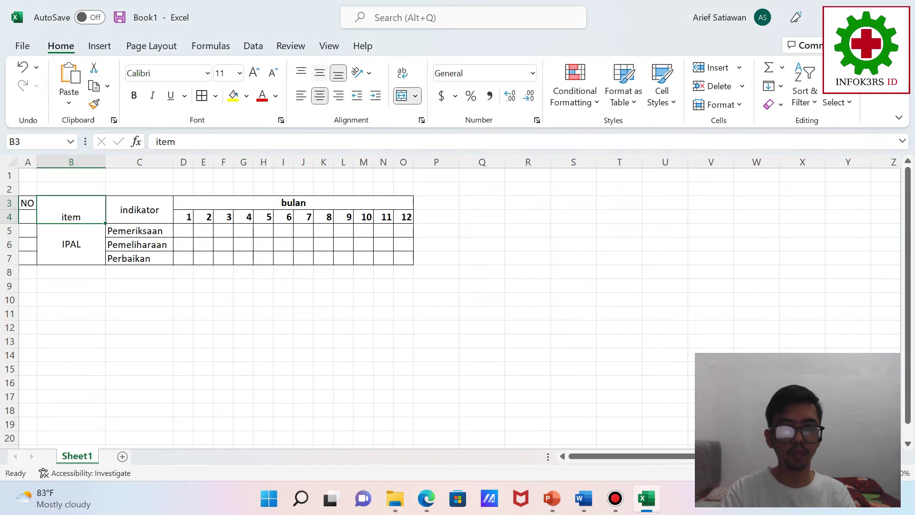
click(320, 72)
drag(28, 203, 28, 217)
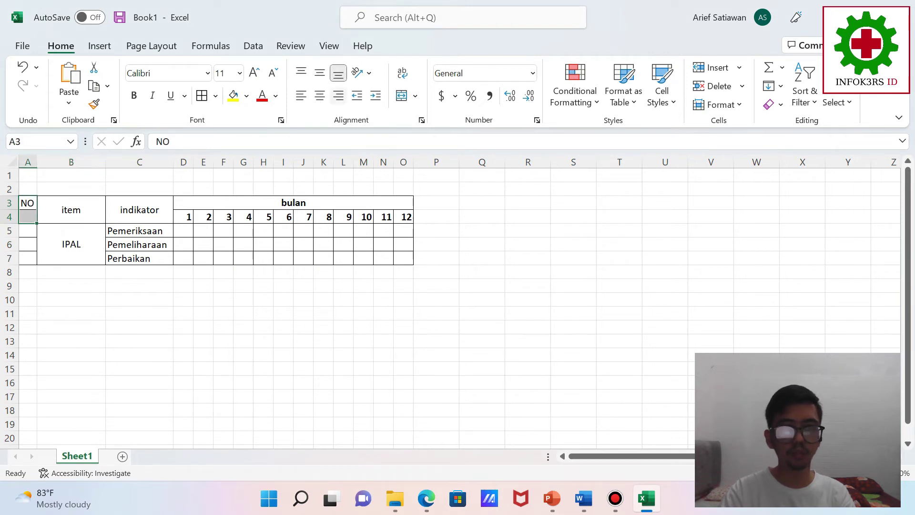
click(402, 95)
click(320, 72)
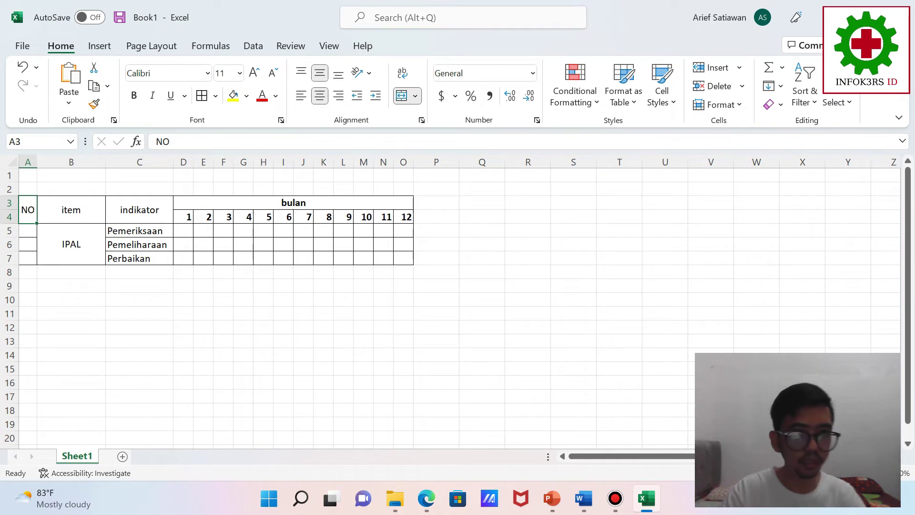
click(139, 244)
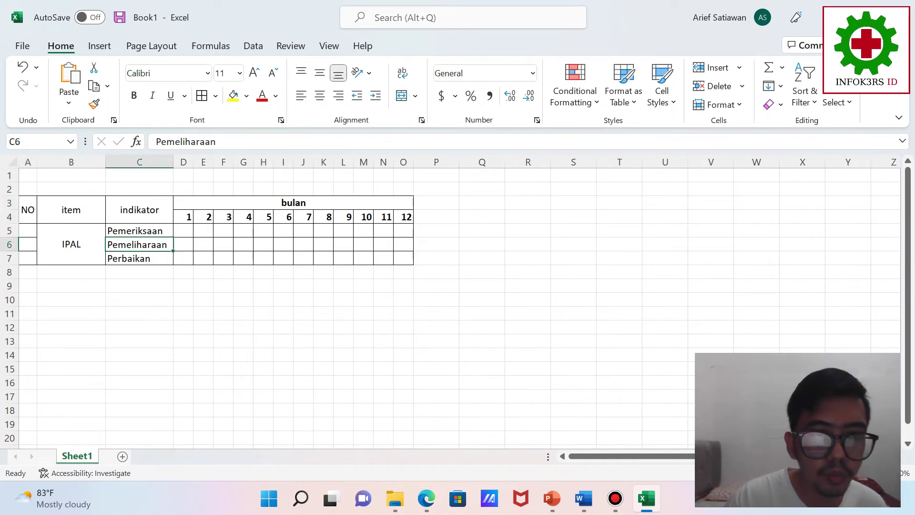
Step: Fill the month cells of the Pemeriksaan and Pemeliharaan rows, D5 to O6, with the standard green color
drag(183, 231, 403, 231)
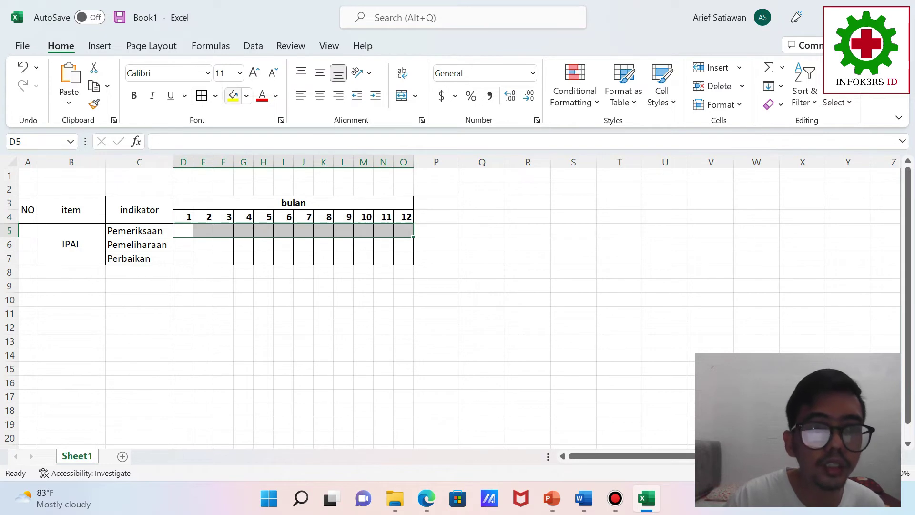
click(247, 96)
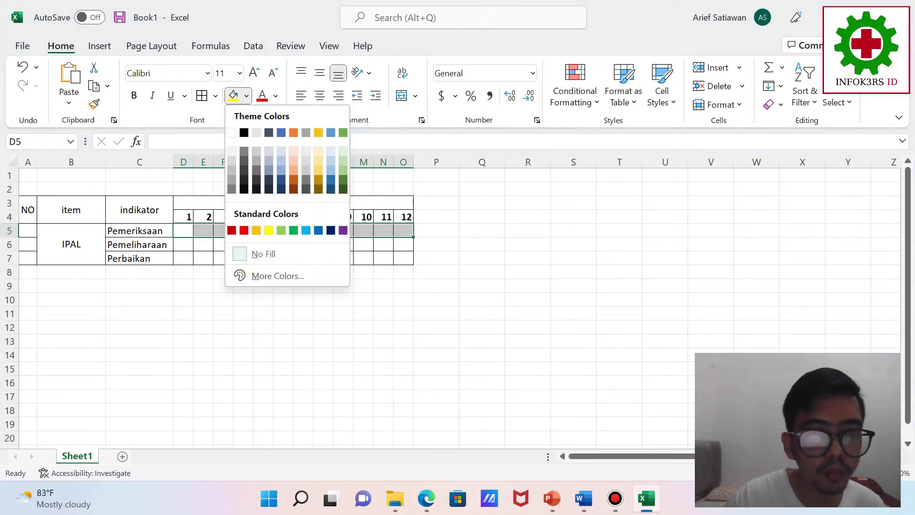
key(Escape)
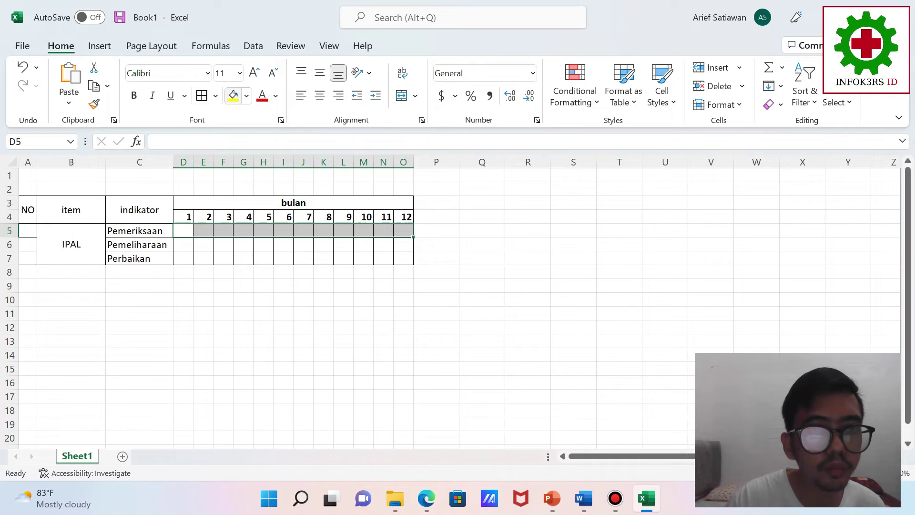
click(246, 96)
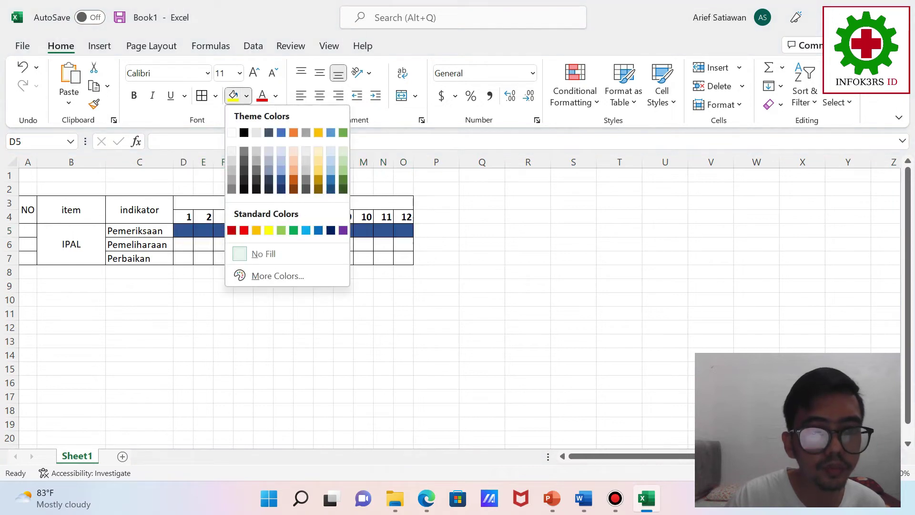
click(294, 230)
drag(183, 244, 404, 244)
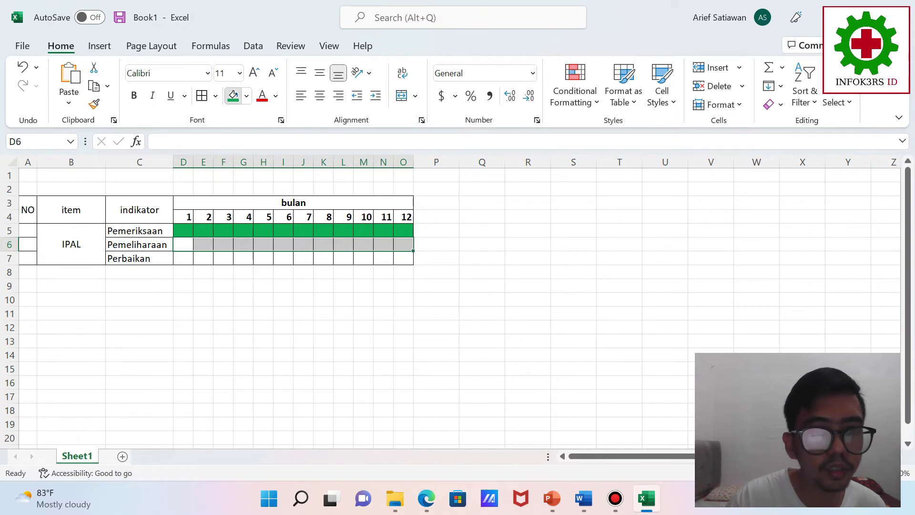
click(233, 96)
Step: Merge and center the Perbaikan row's month cells D7 to O7 and enter "Bila ada kerusakan" in them
drag(183, 258, 403, 258)
click(402, 95)
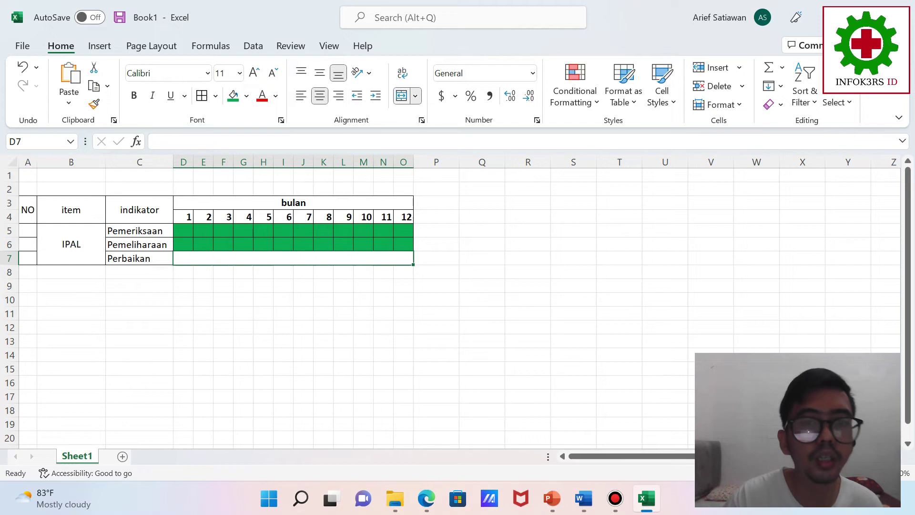
text(Bila ad)
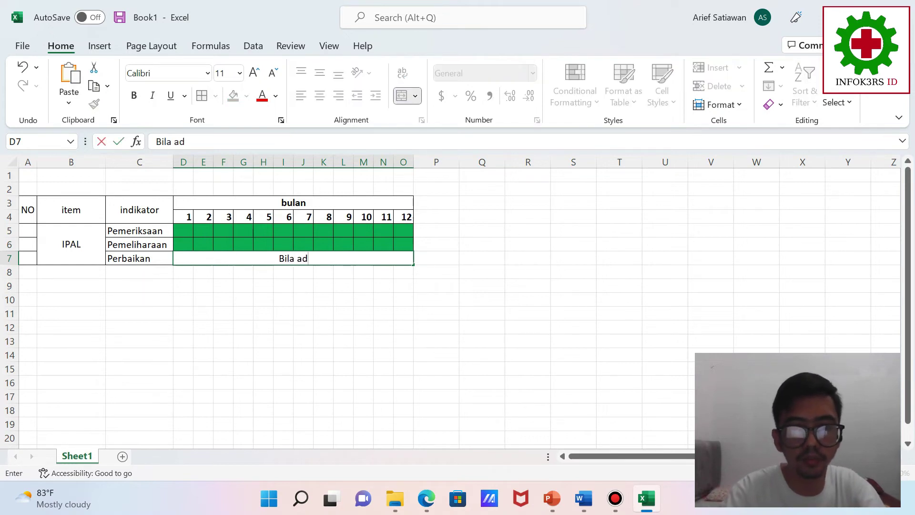
text(a kerusakan)
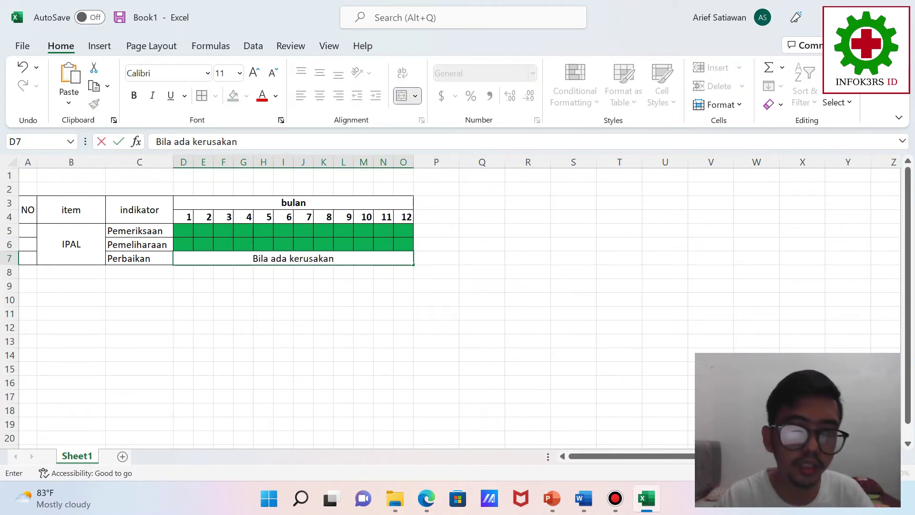
click(224, 382)
Step: Enter GENSET as the next item in cell B8
click(71, 272)
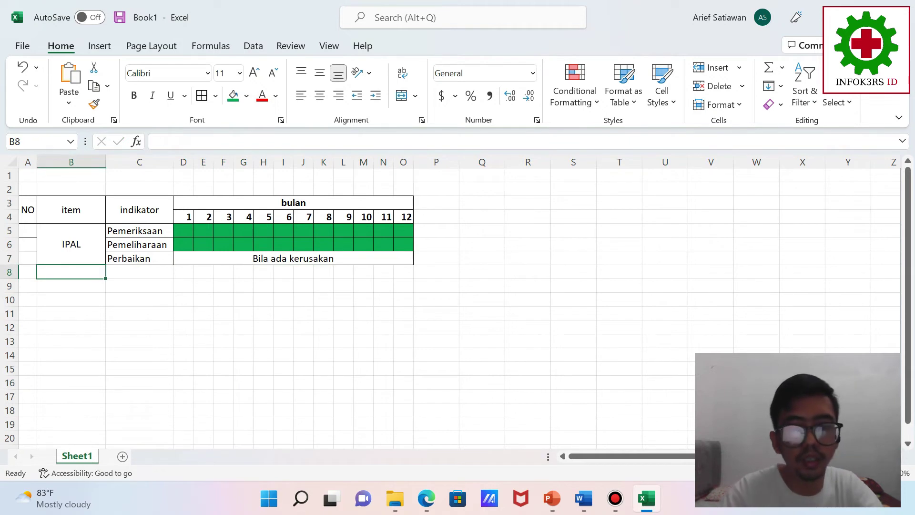
text(GENSET)
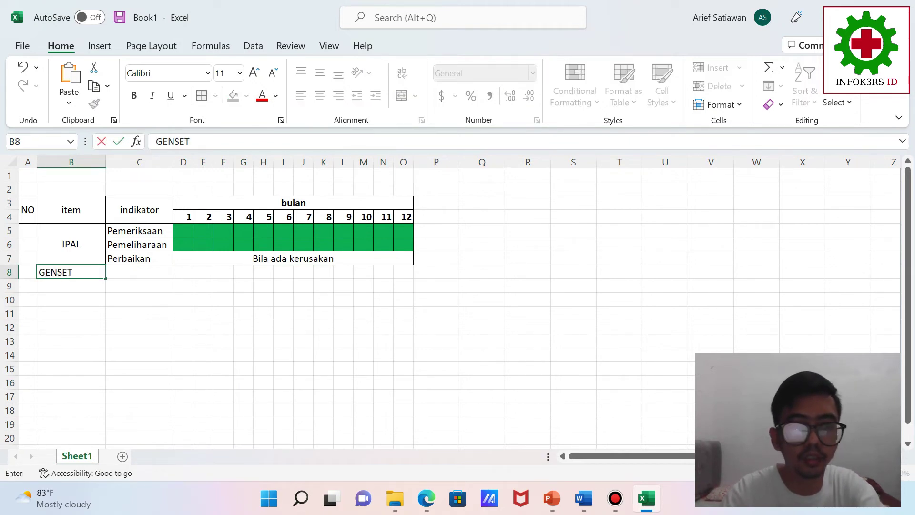
key(Tab)
Step: Copy the indicators Pemeriksaan, Pemeliharaan and Perbaikan from C5:C7 to the GENSET rows starting at C8
drag(139, 231, 139, 258)
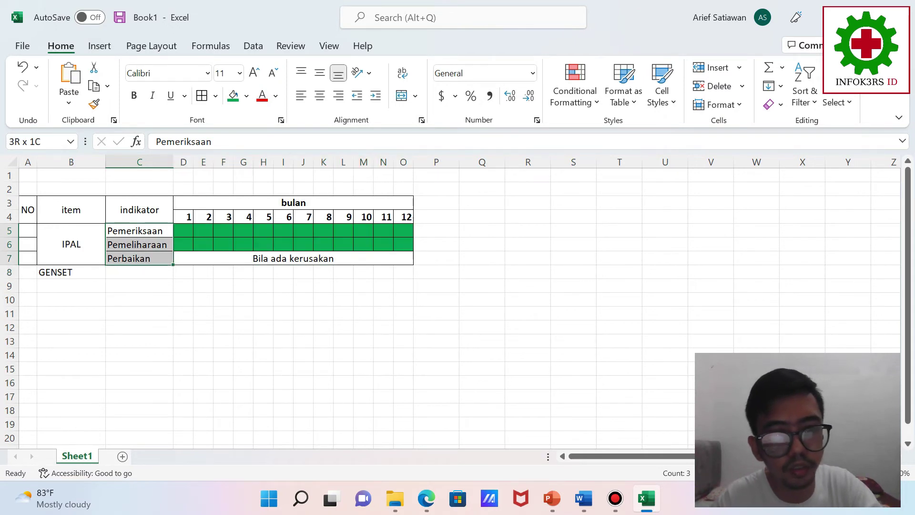
key(ctrl+c)
key(ctrl+v)
click(139, 271)
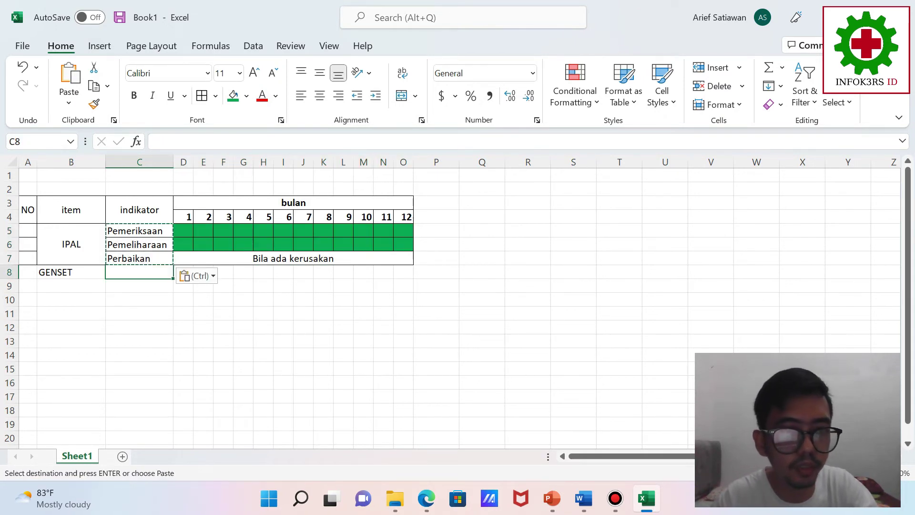
key(ctrl+v)
click(139, 355)
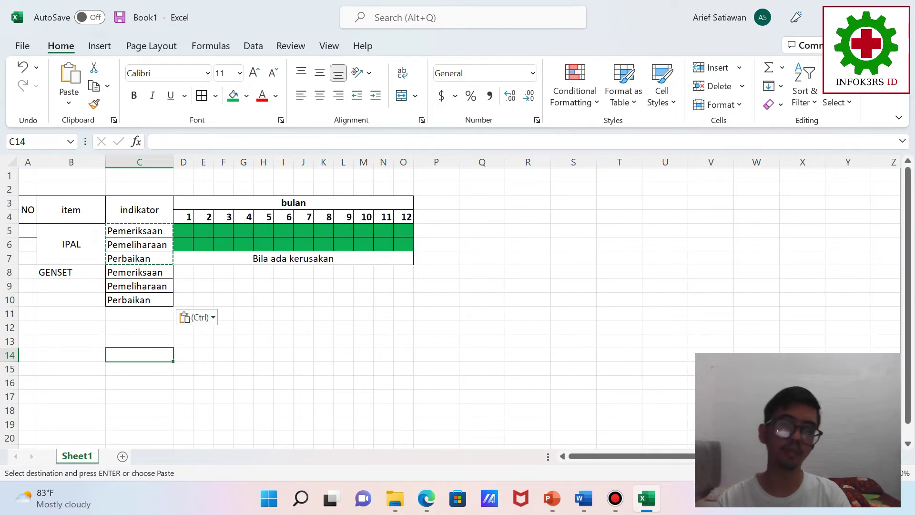
click(303, 396)
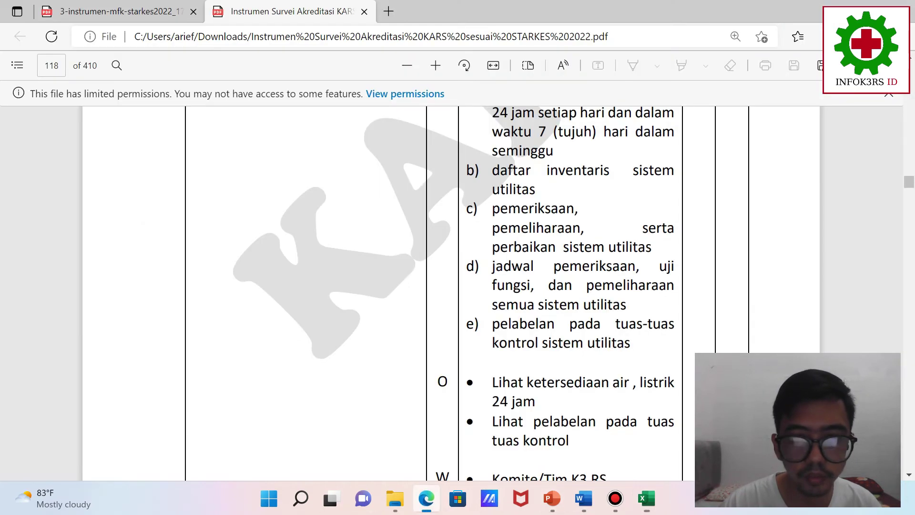
Step: Switch to Edge and review the utility system requirements on page 118 of the KARS accreditation survey instrument PDF
click(426, 498)
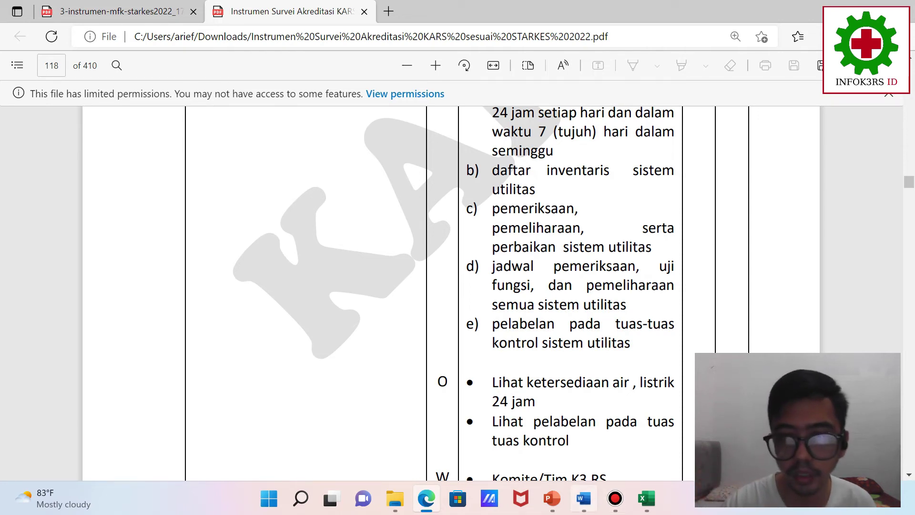
click(583, 498)
click(584, 498)
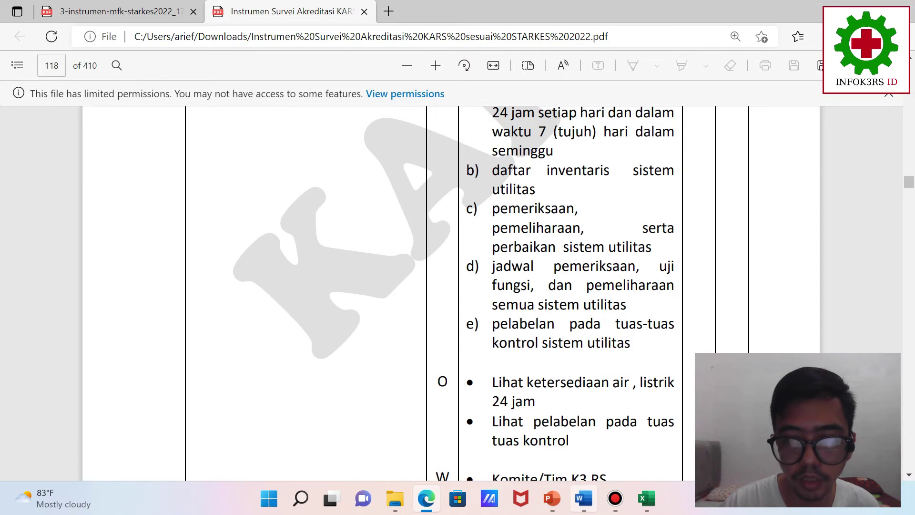
Step: Switch to PowerPoint and insert a blank line below "C. SPO Pemeriksaan Utilitas" on the EP 8.1 slide
click(552, 498)
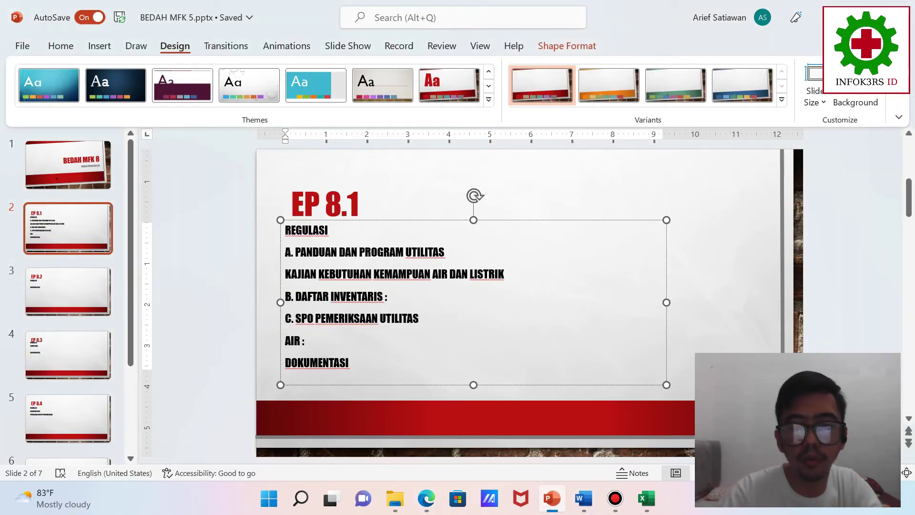
key(Return)
text(SPO)
key(BackSpace)
key(BackSpace)
key(BackSpace)
key(BackSpace)
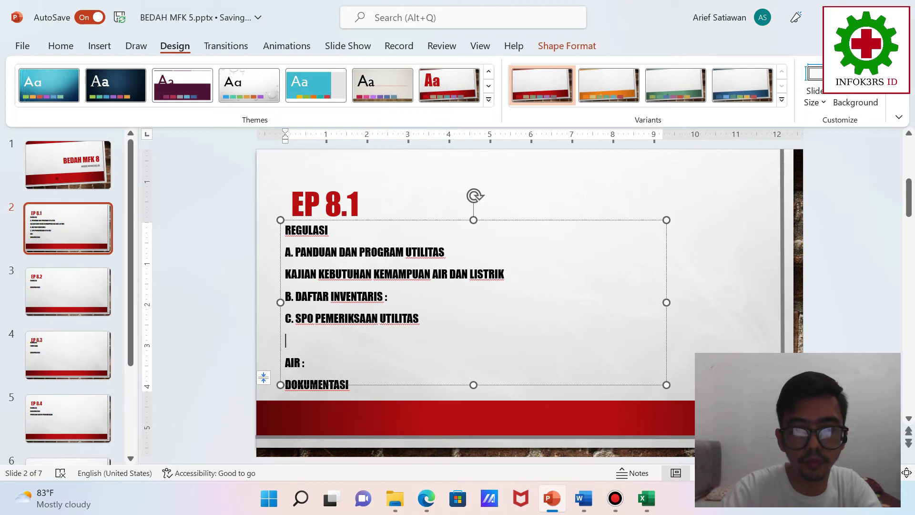
key(Return)
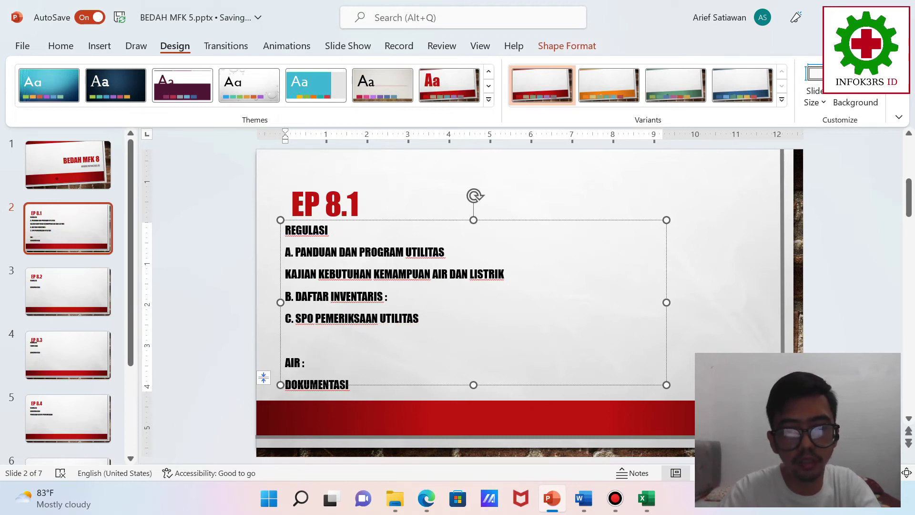